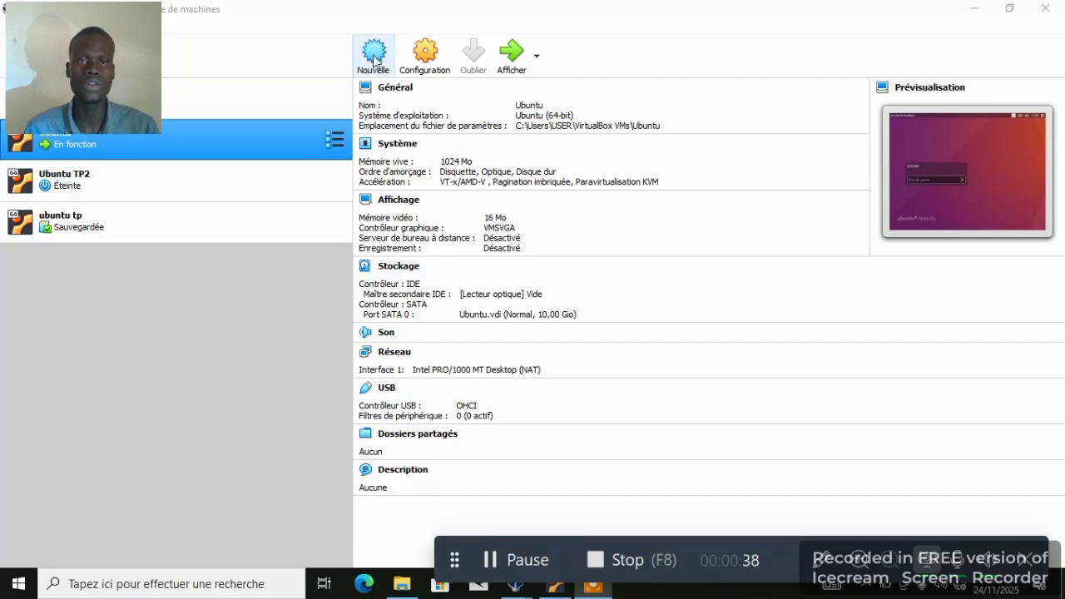
- Create VM 'UBUNTU RPO' (Linux, Ubuntu 64-bit) with 1024 MB RAM and a 10 GB dynamically allocated VDI disk
click(374, 56)
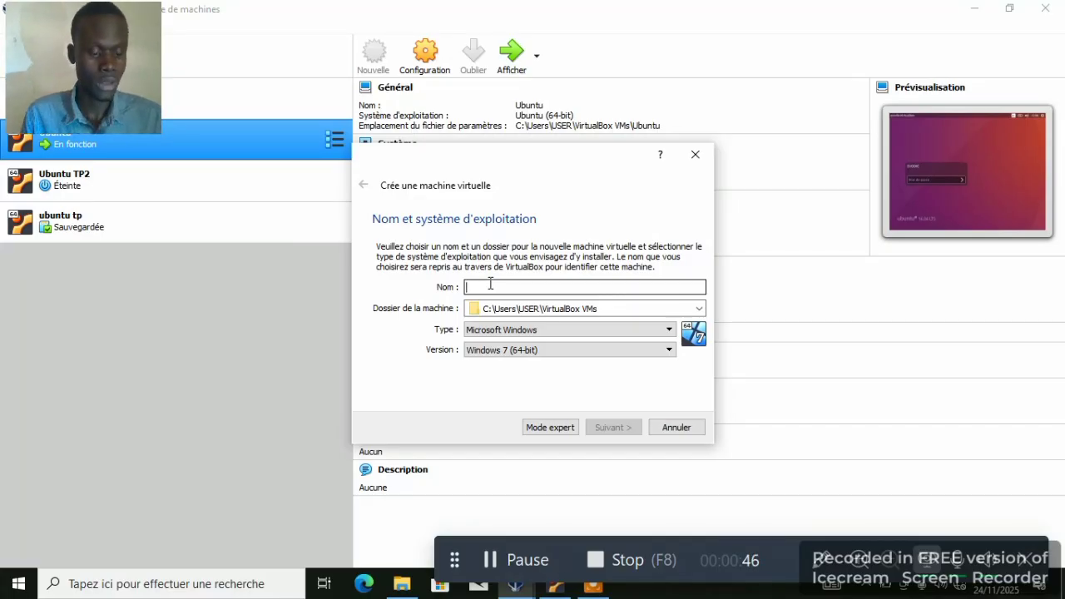
text(U)
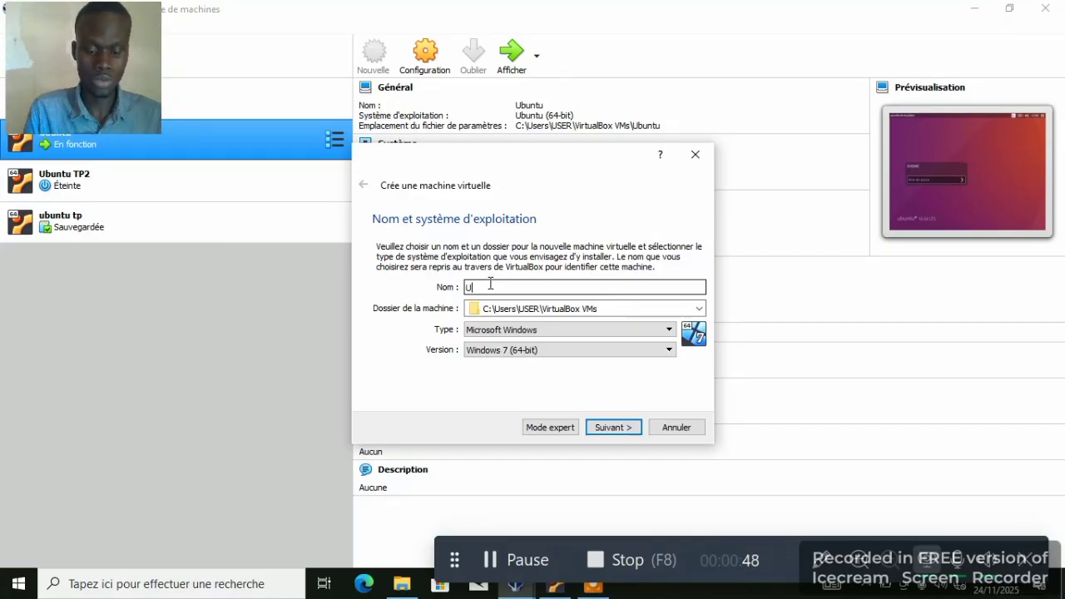
text(BU)
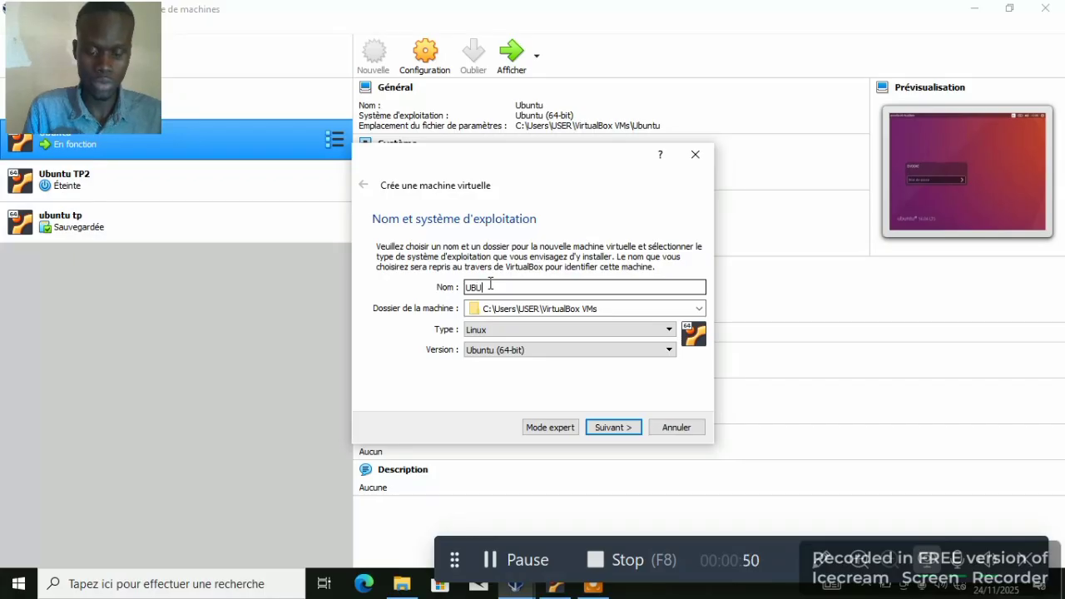
text(NTU R)
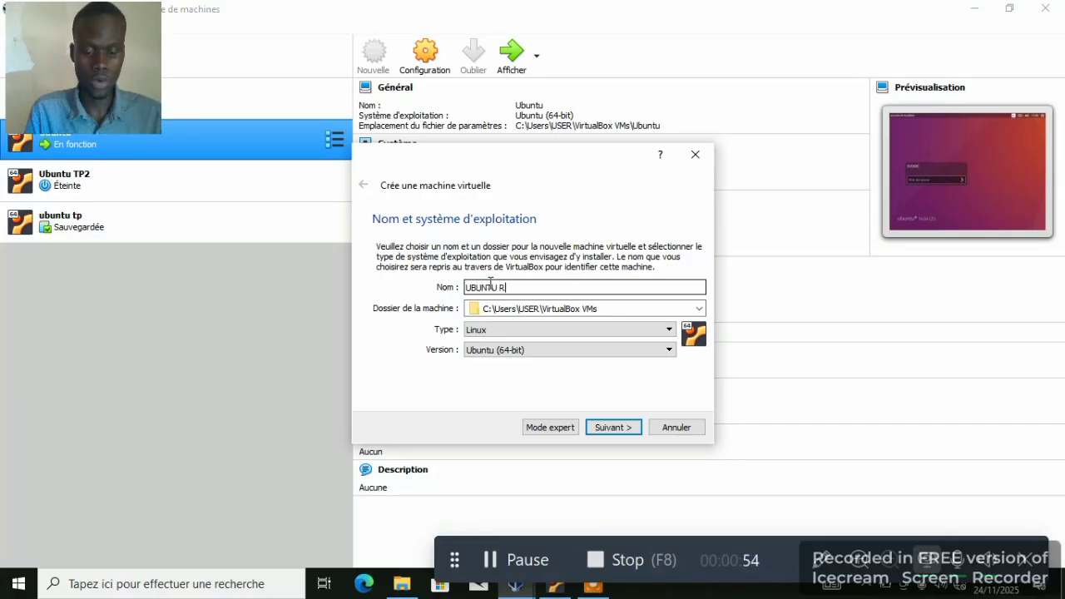
text(PO)
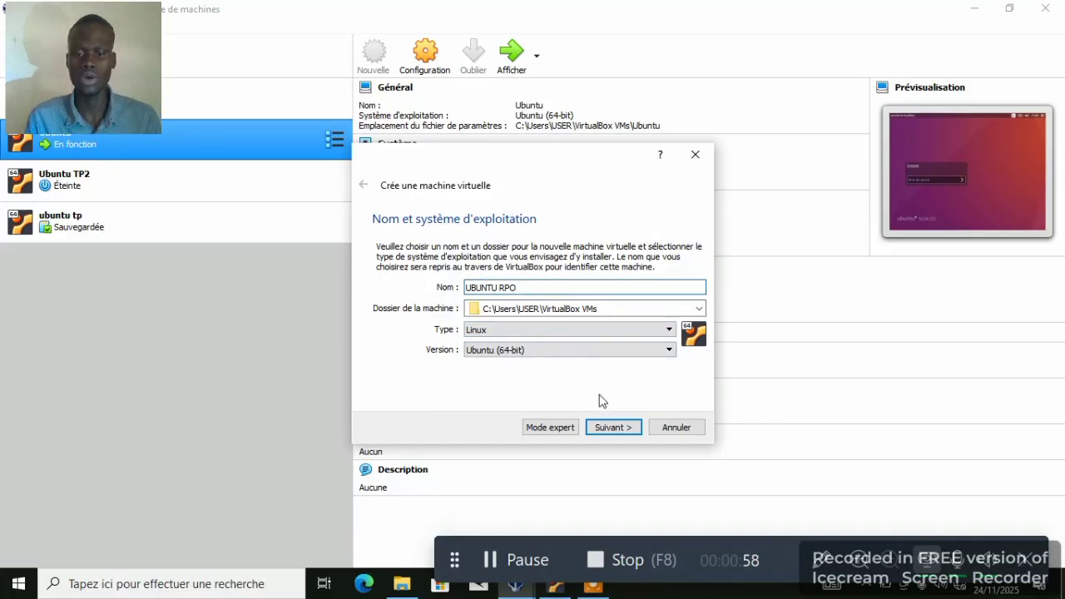
click(605, 426)
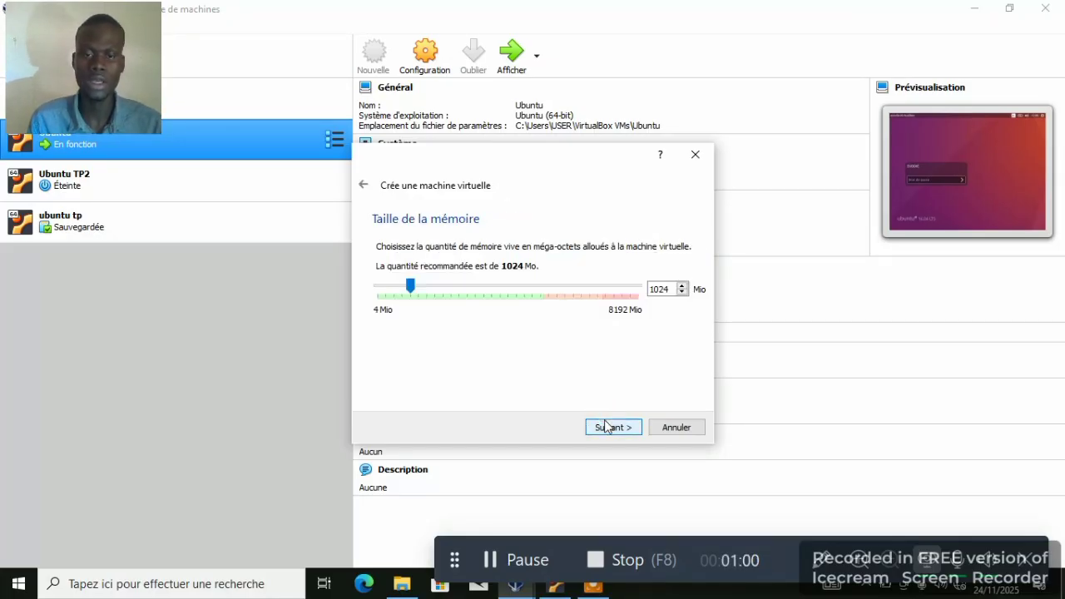
click(607, 427)
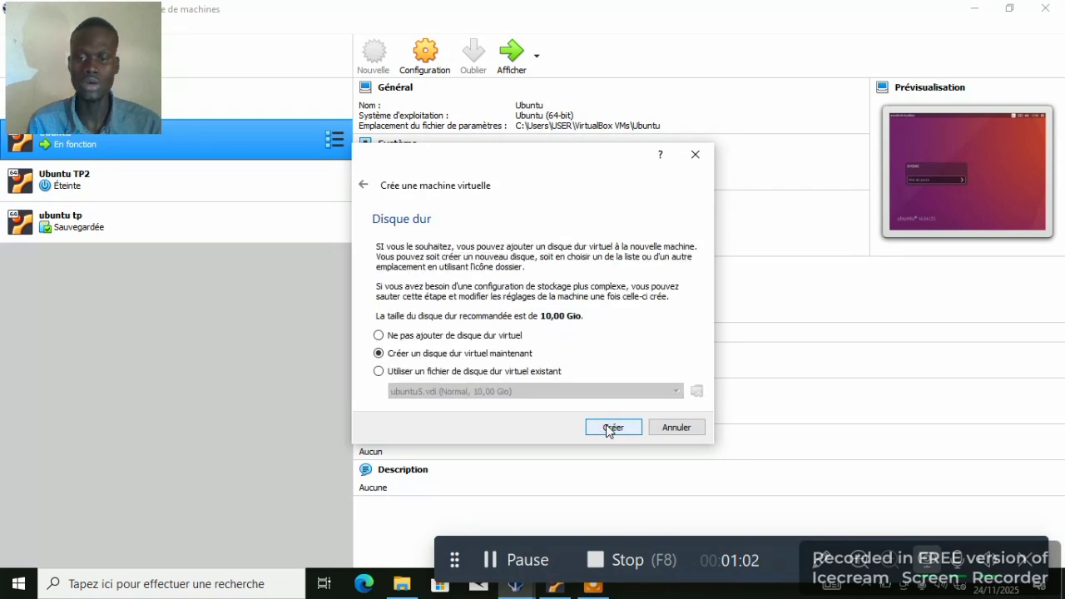
click(609, 428)
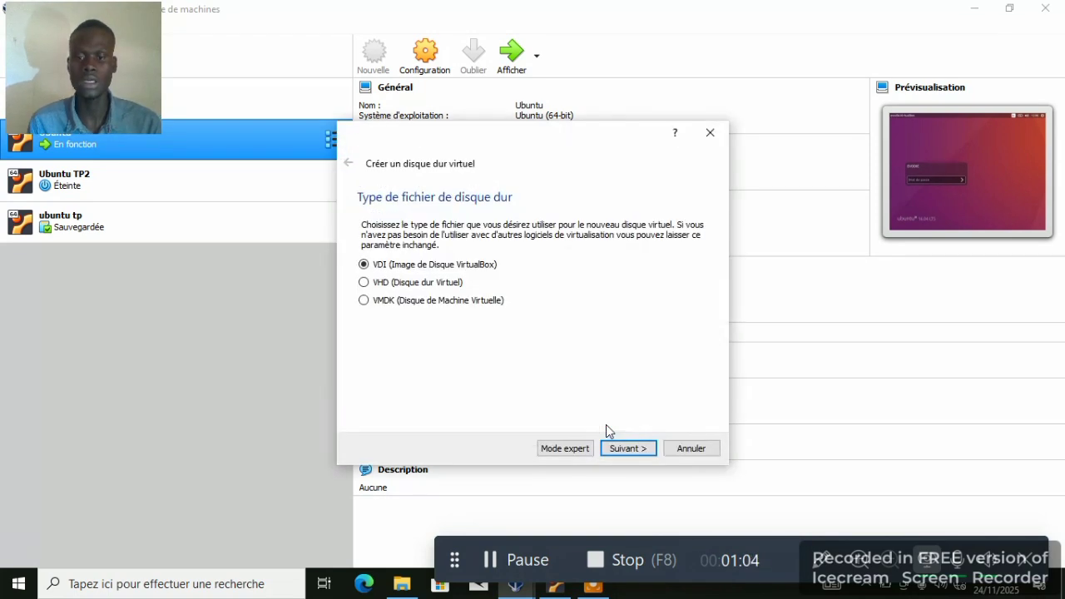
click(629, 449)
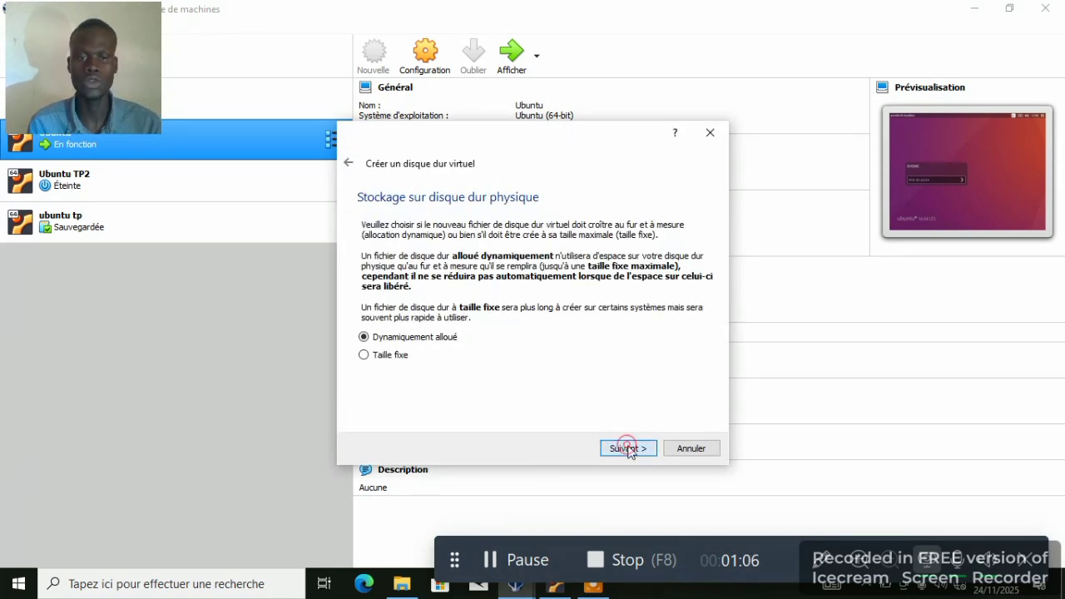
click(628, 449)
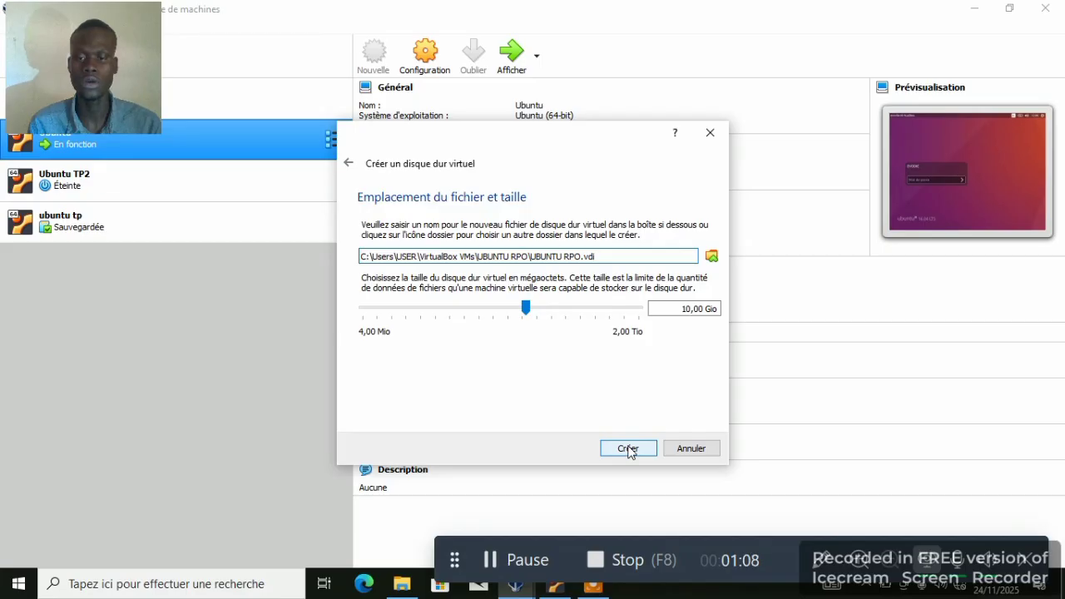
click(629, 449)
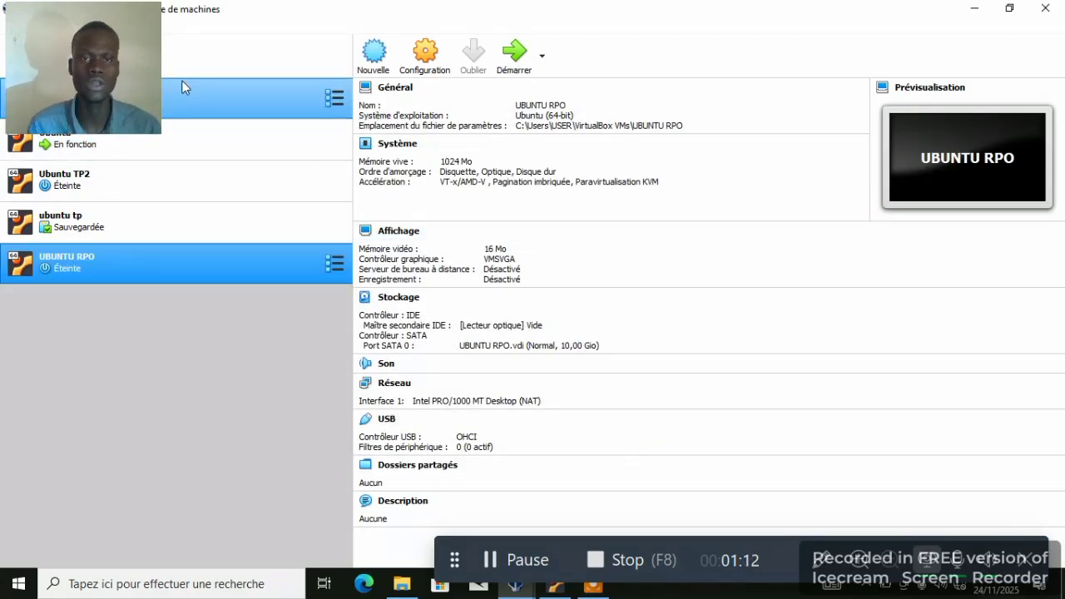
- In Storage settings, insert ubuntu-16.iso into the empty IDE optical drive as a Live CD/DVD and save
click(431, 62)
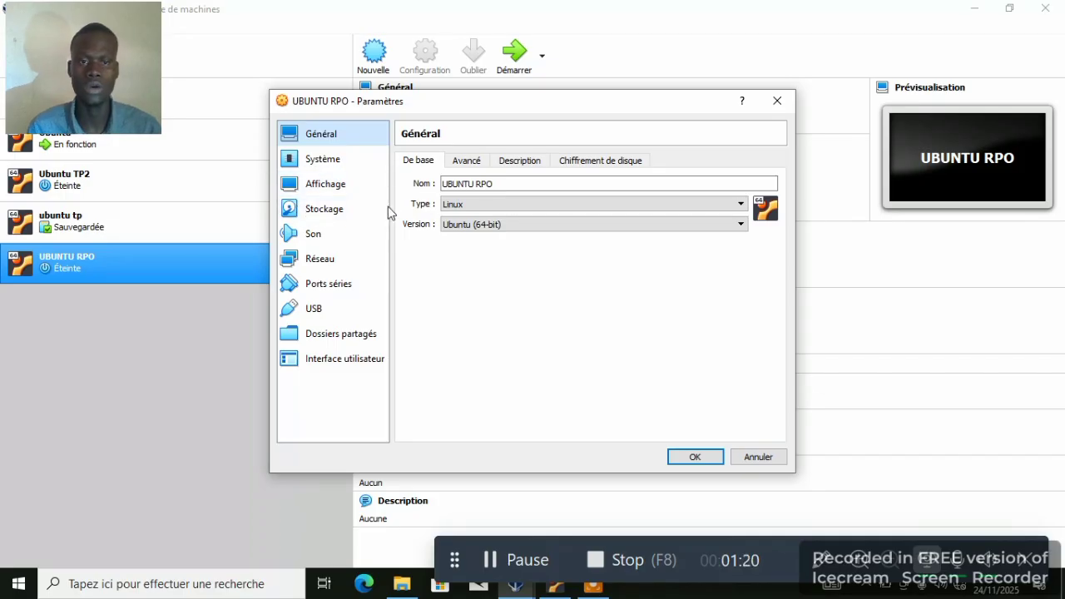
click(325, 213)
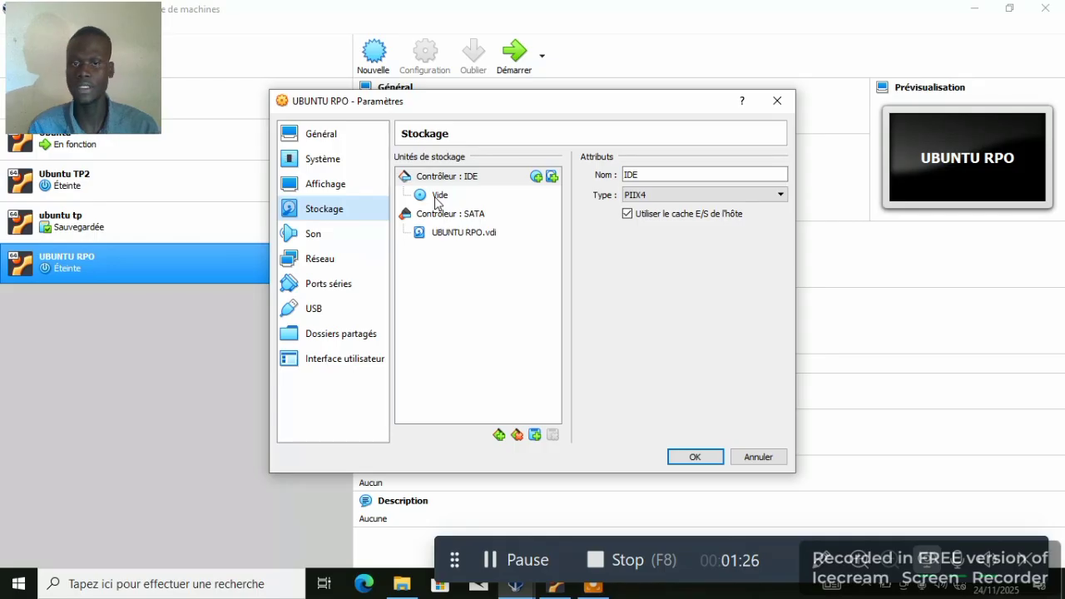
click(436, 197)
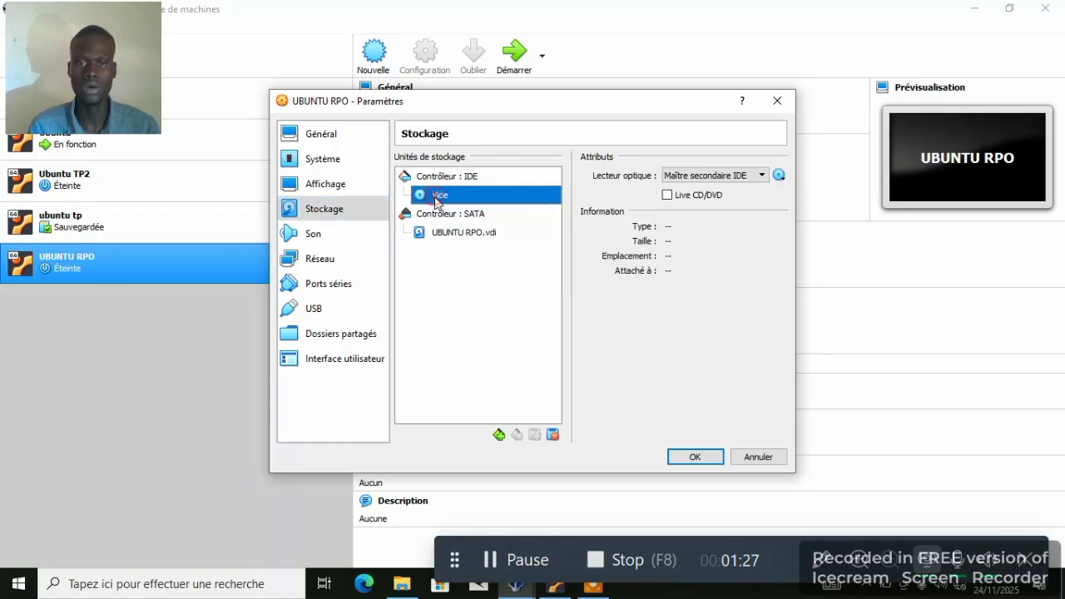
click(781, 176)
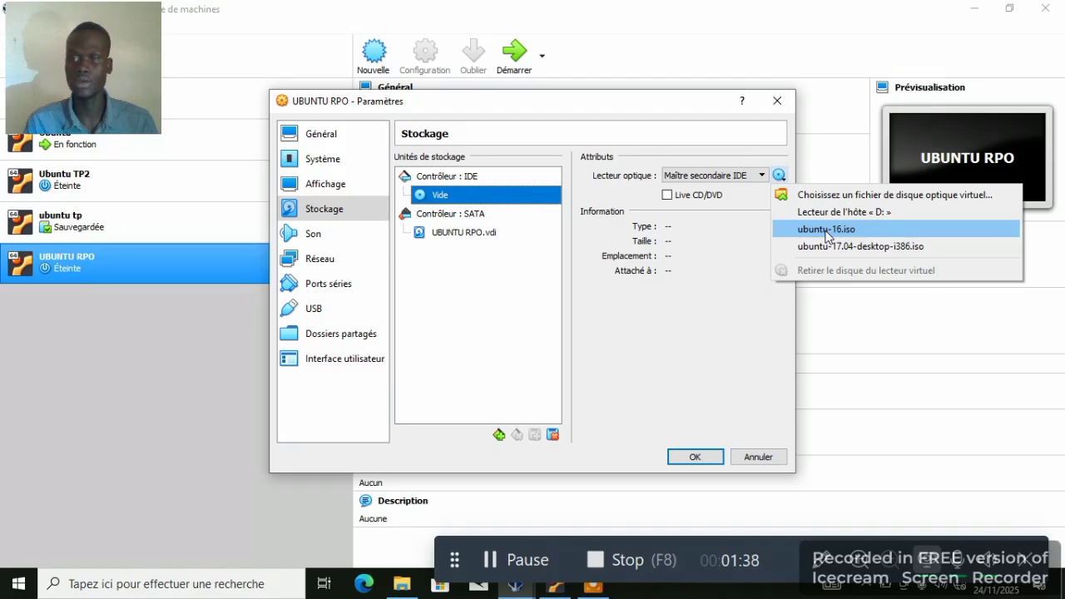
click(828, 231)
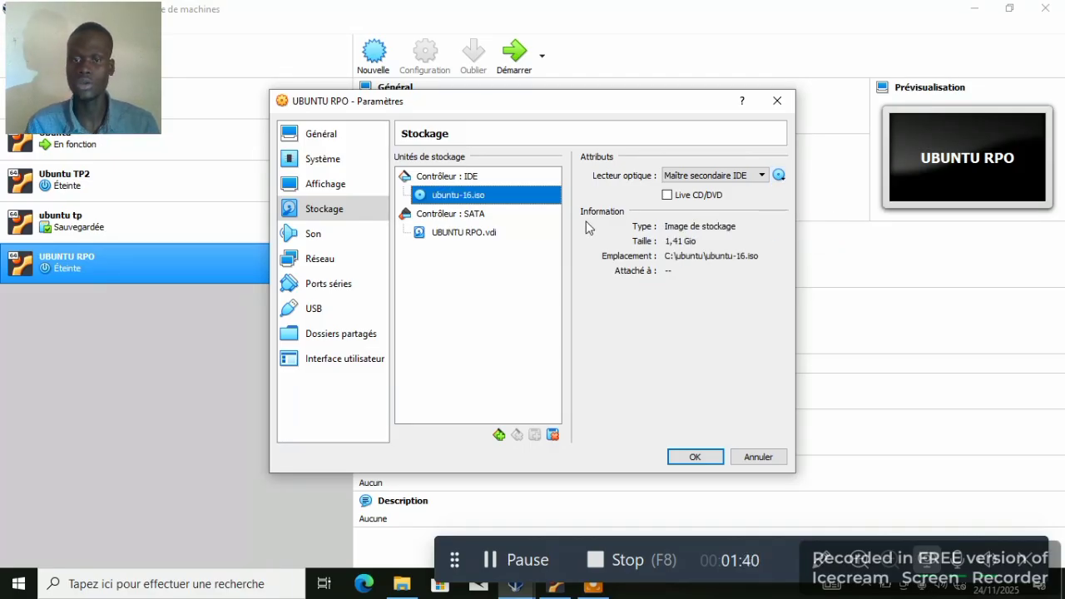
click(667, 196)
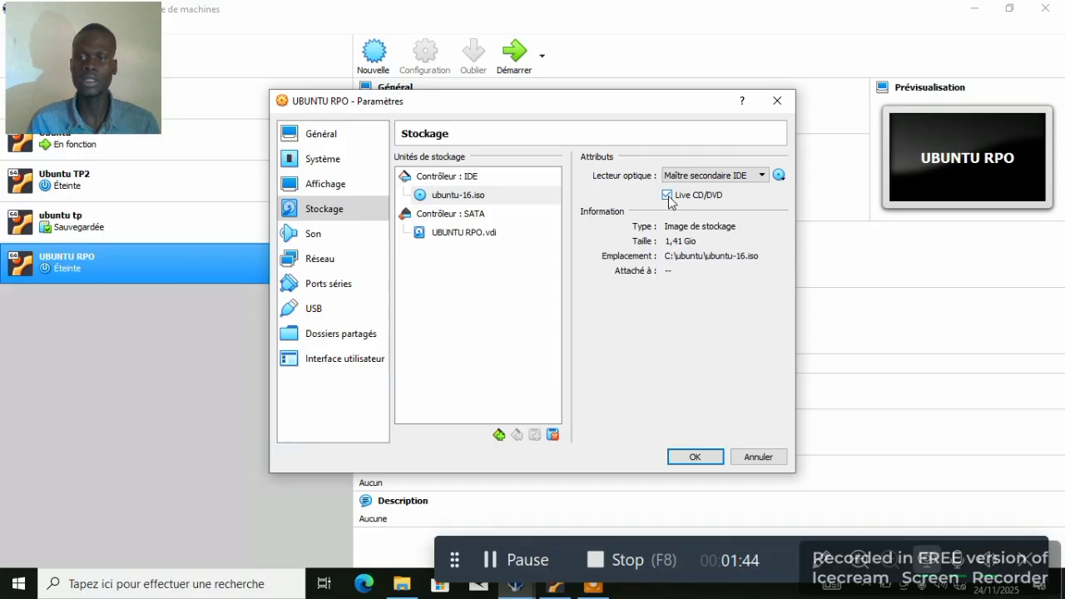
click(695, 457)
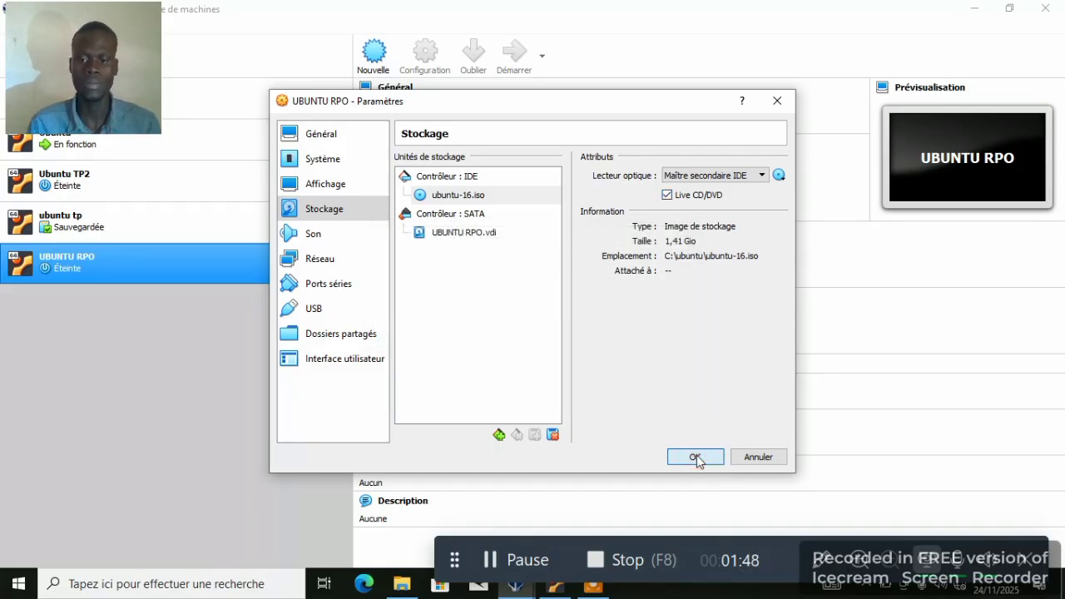
click(696, 457)
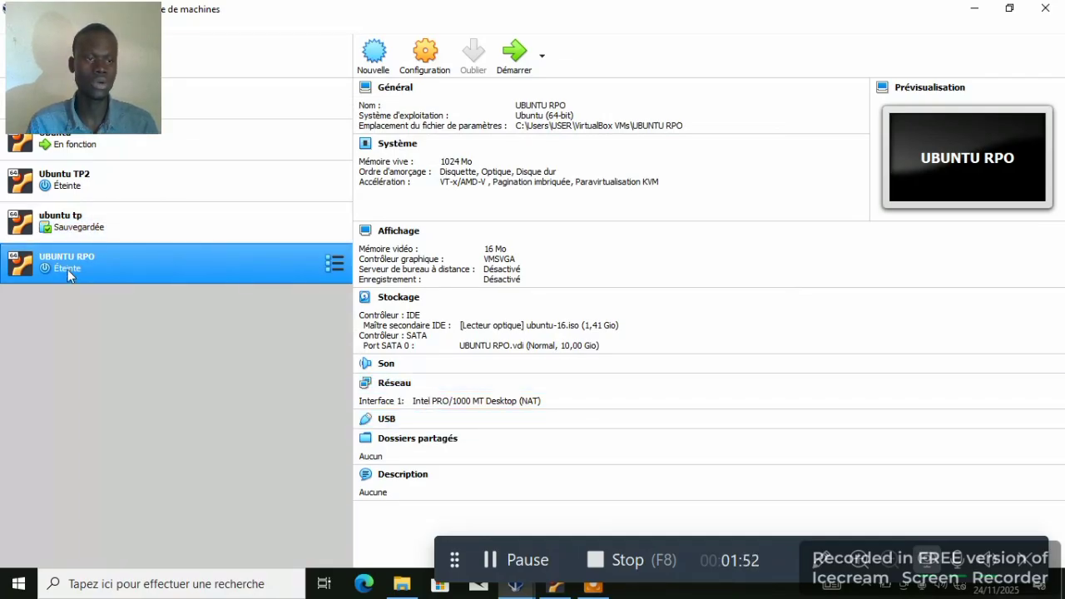
- Start UBUNTU RPO and dismiss the keyboard-capture notice in its VM window
ctrl+click(174, 217)
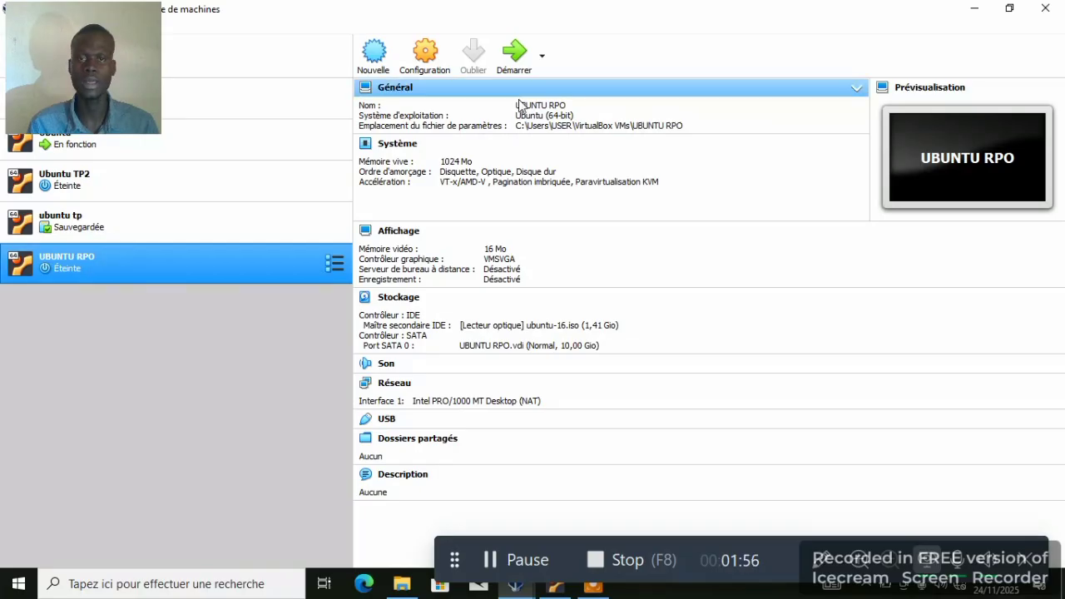
click(514, 57)
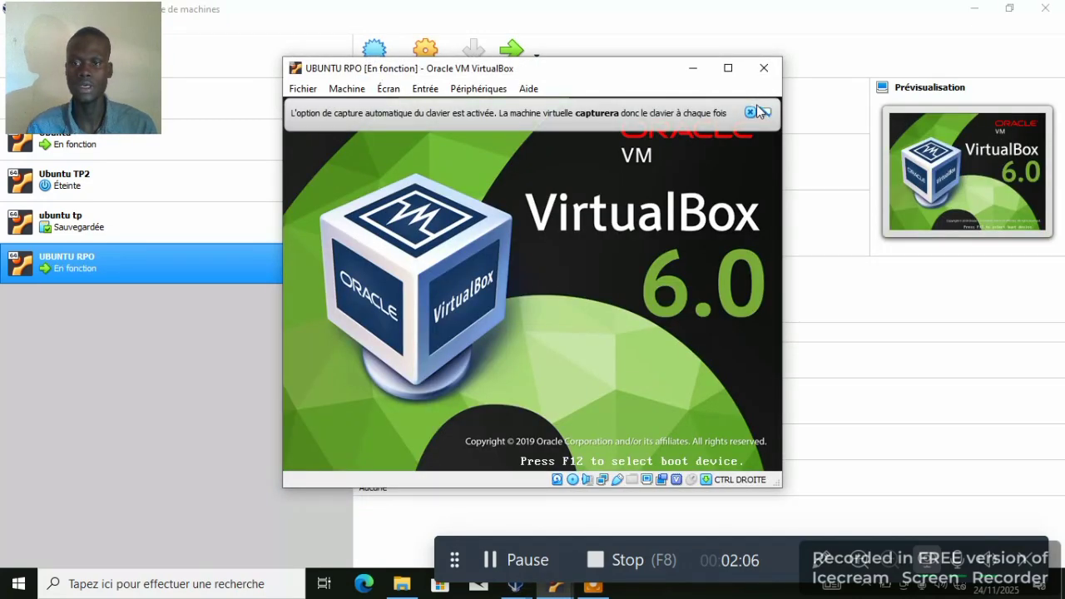
click(750, 111)
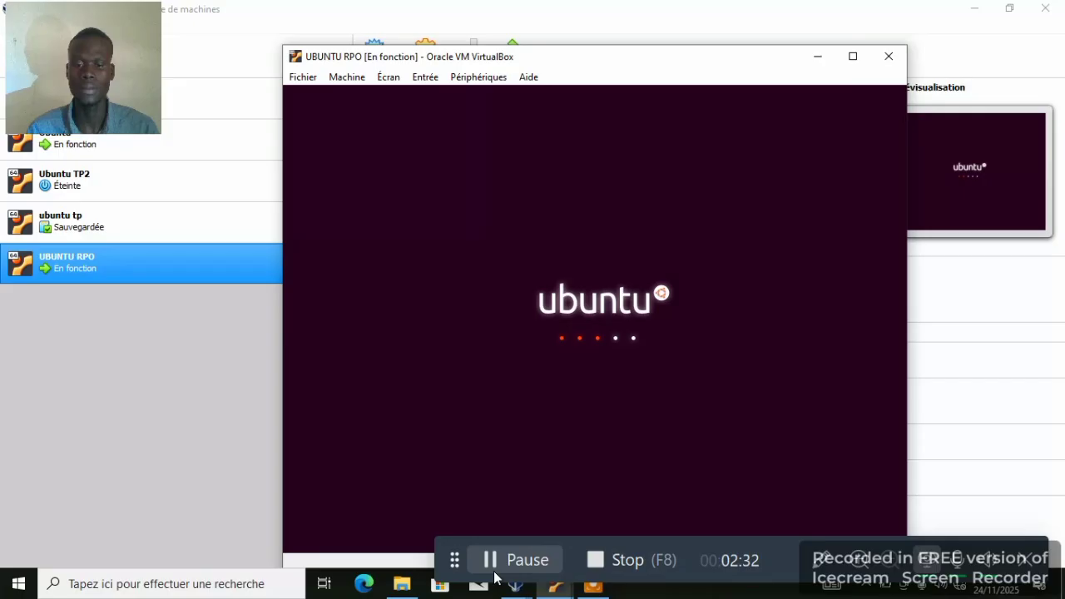
- Choose Français as the installer language, pick Installer Ubuntu, and continue without third-party software
click(493, 564)
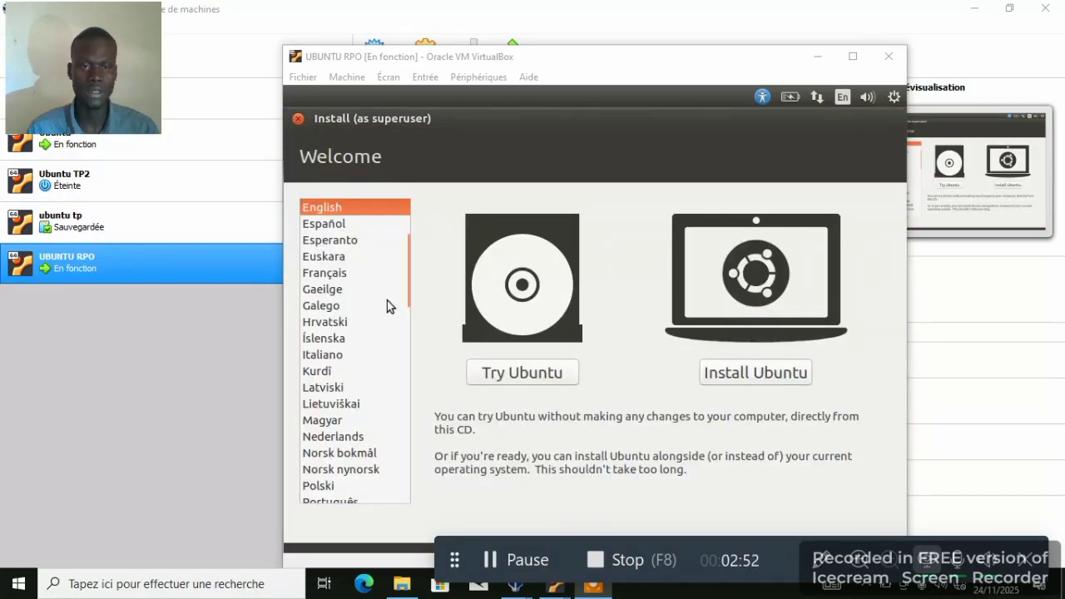
click(324, 276)
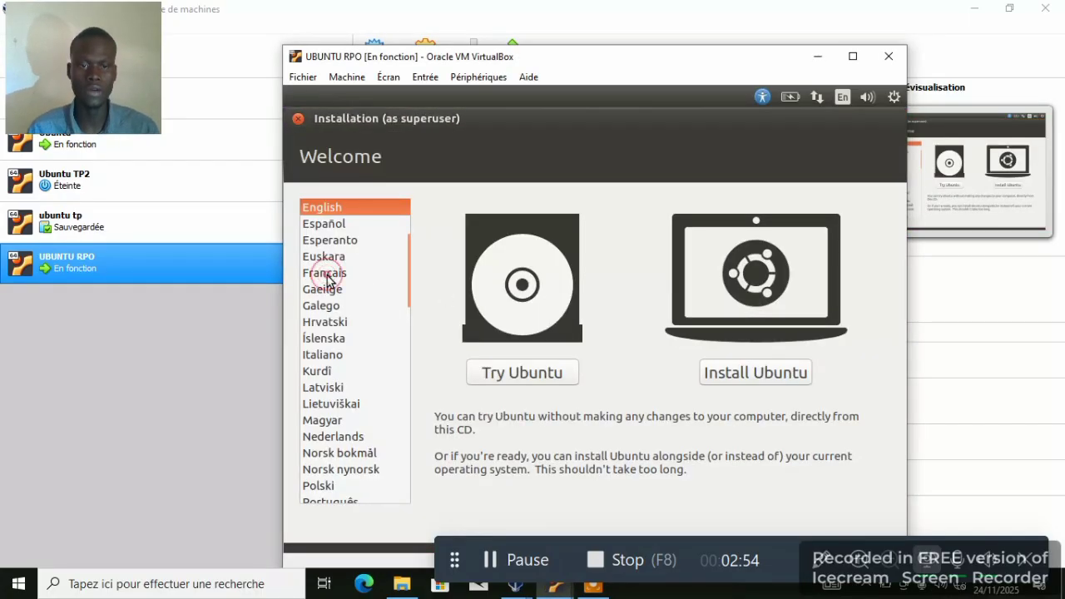
click(741, 383)
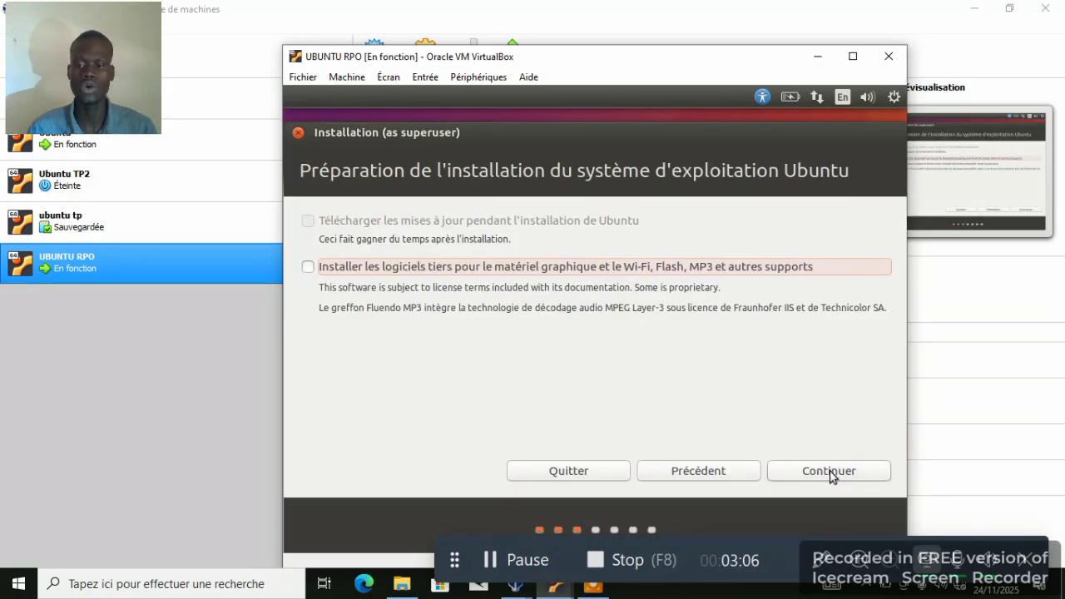
click(831, 471)
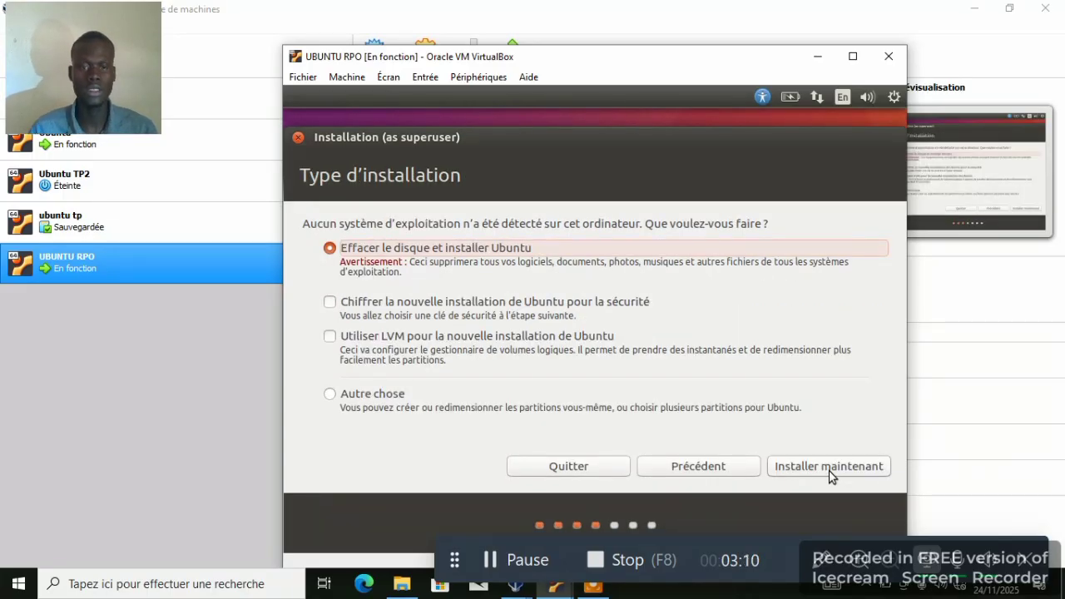
- Install with 'Effacer le disque et installer Ubuntu' and confirm writing the partition changes
click(828, 472)
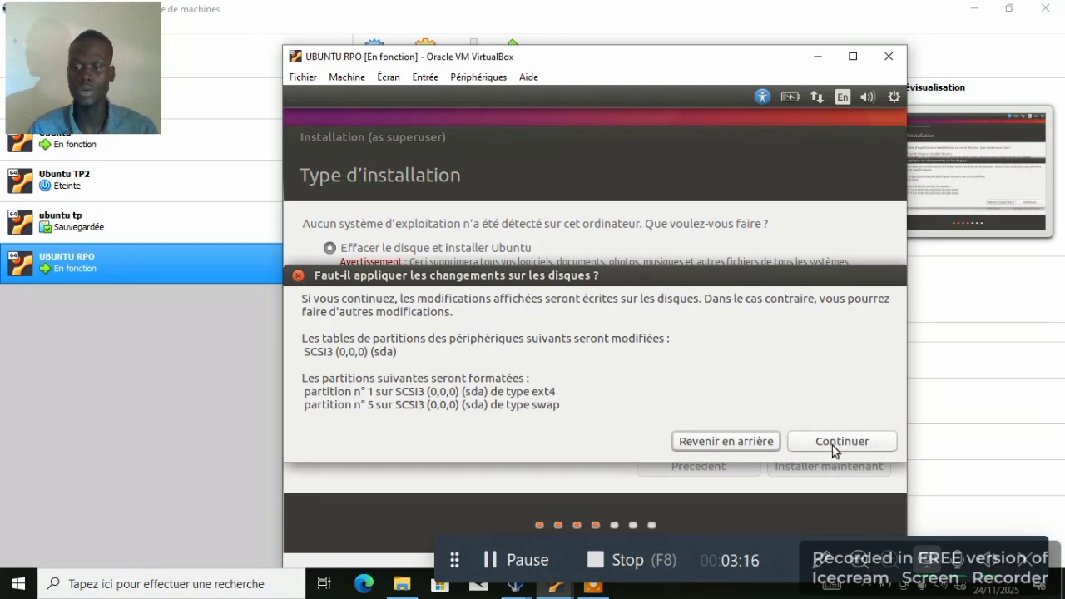
click(832, 449)
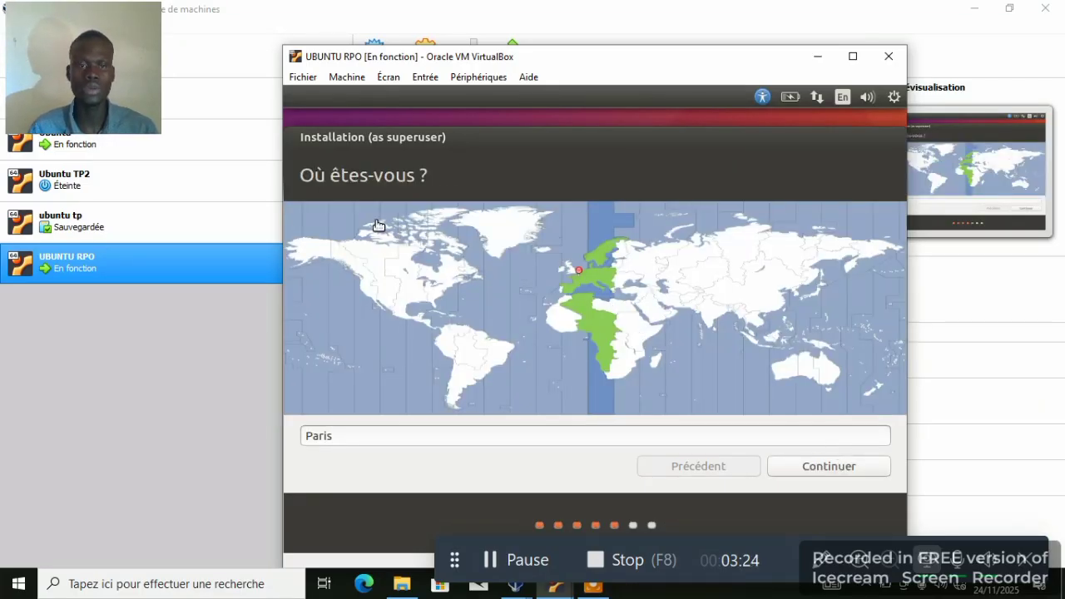
- Set the location to Chad (Ndjamena) and accept the Français keyboard layout
click(608, 323)
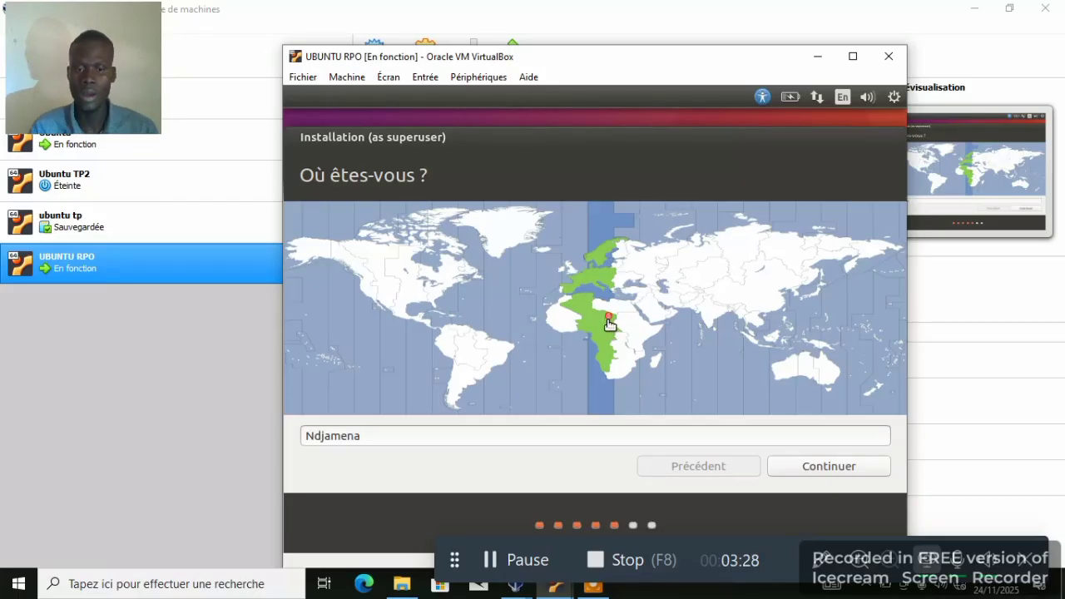
click(804, 462)
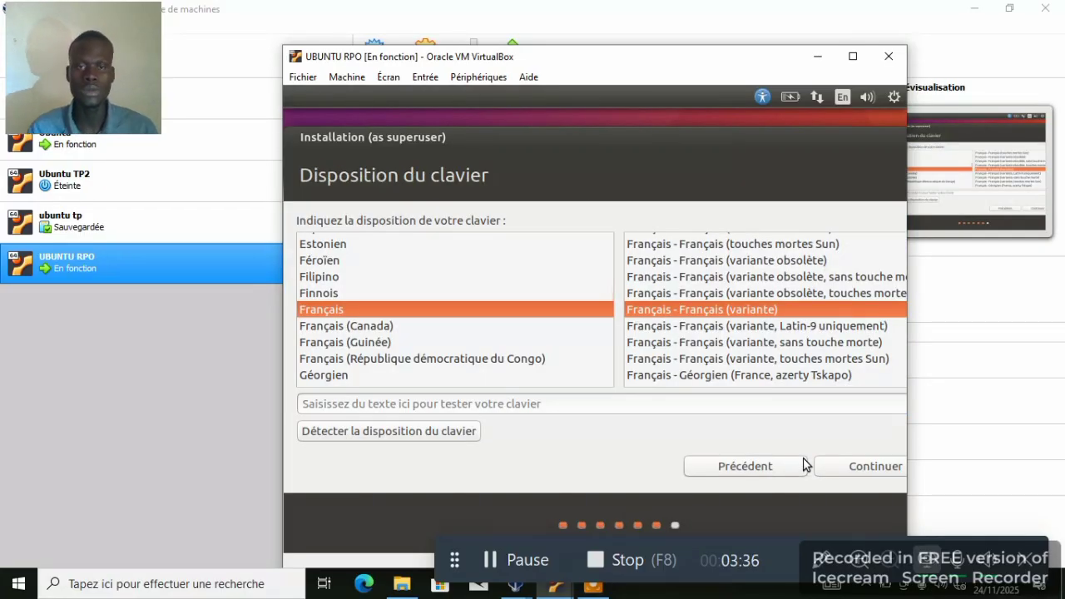
click(860, 467)
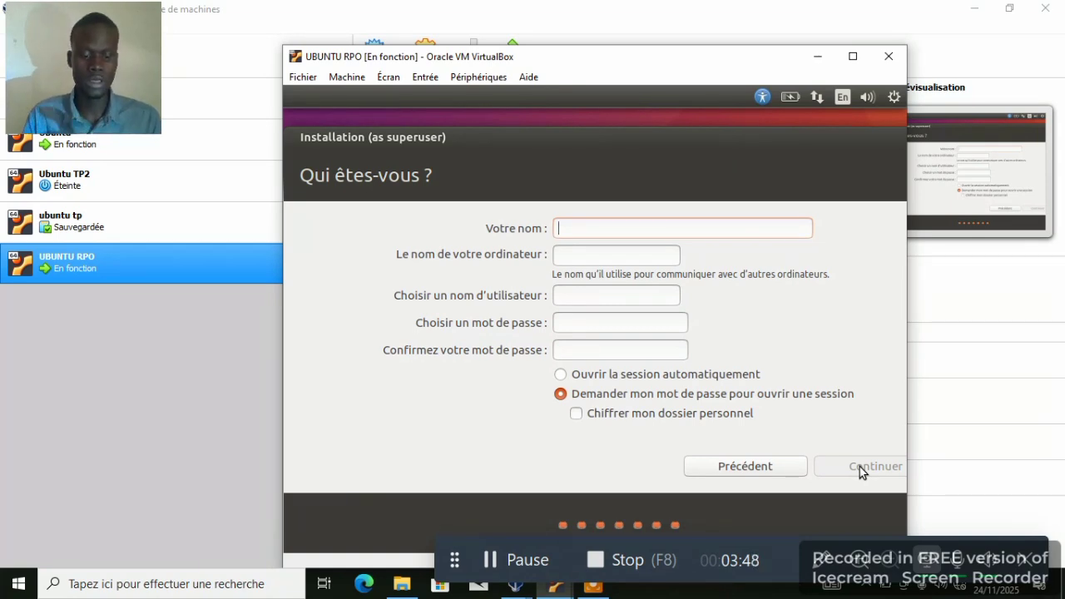
- Enter the user's name, type and confirm the account password, and submit the account form
text(DJIM)
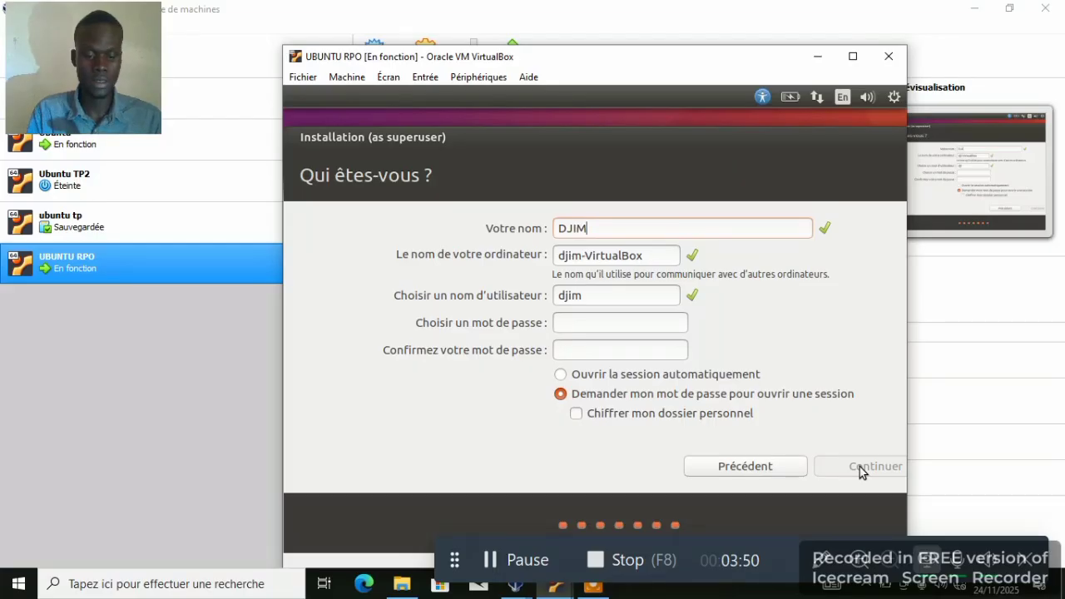
text(TEBAYE)
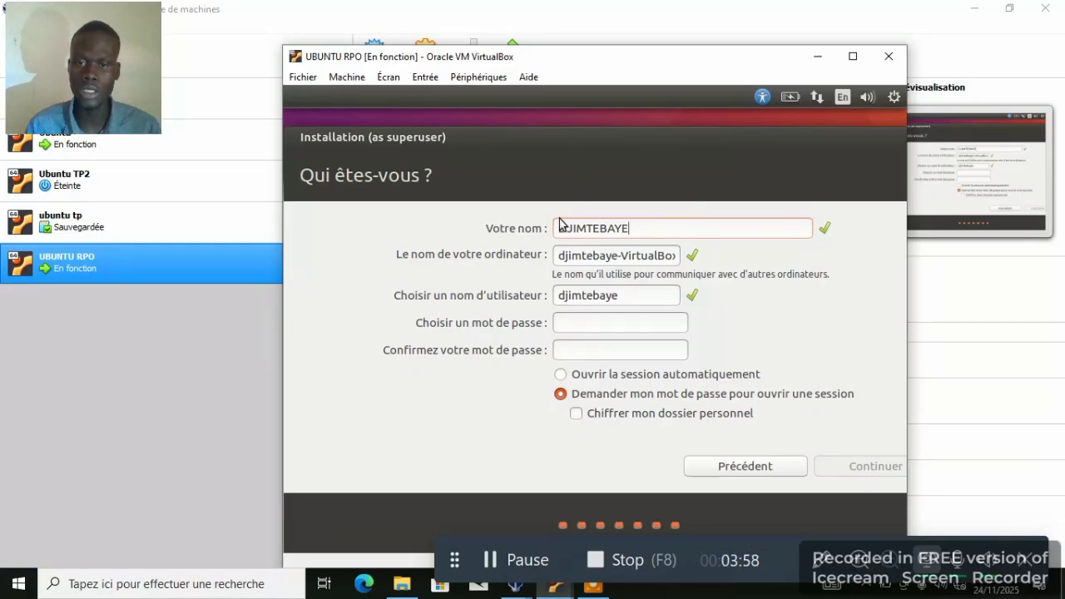
click(572, 327)
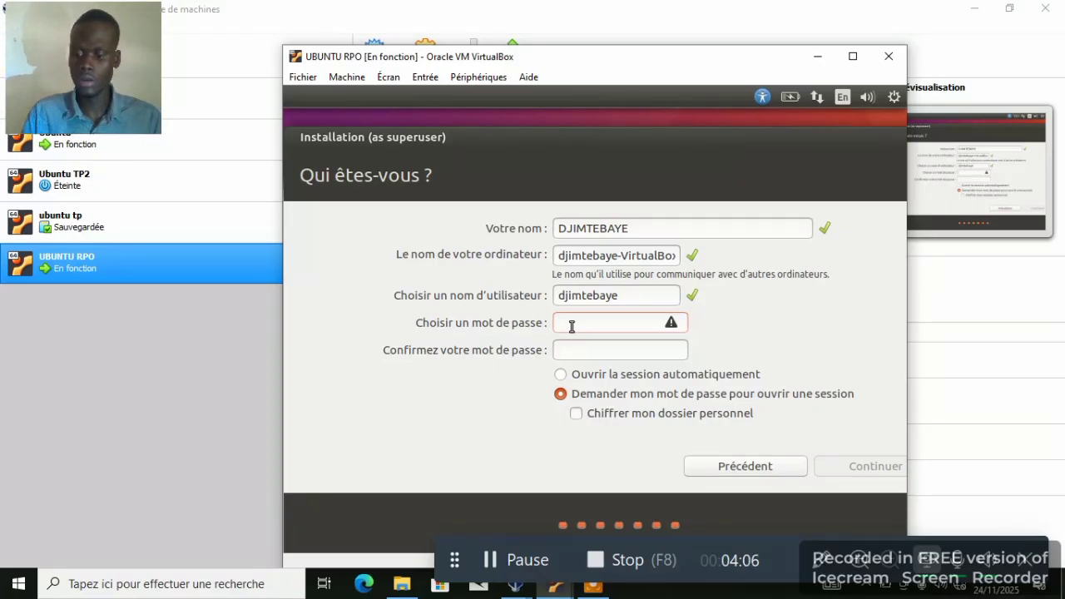
text(12)
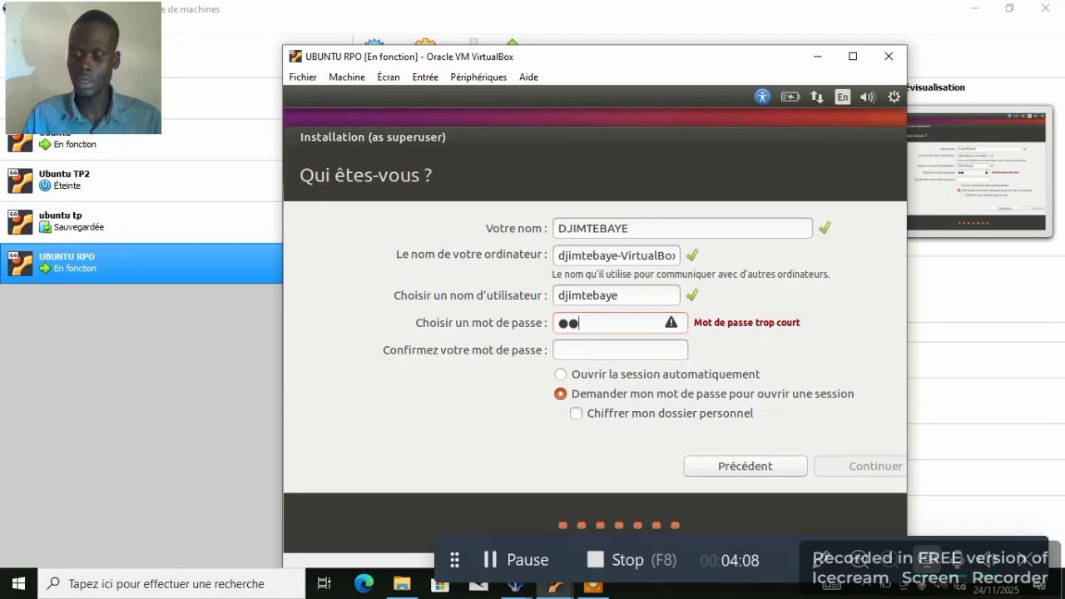
text(3456)
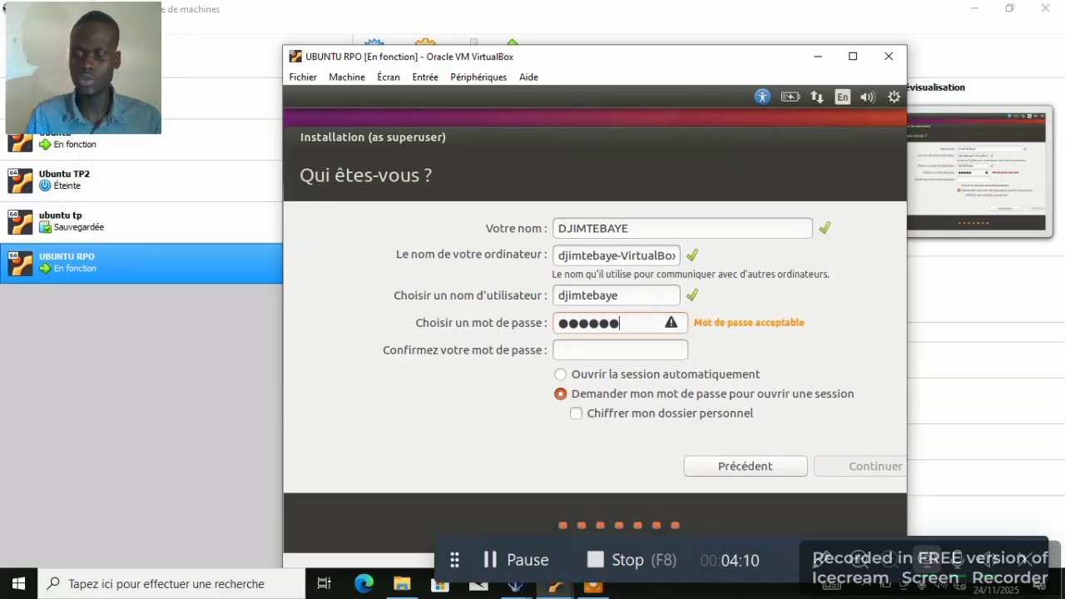
click(573, 349)
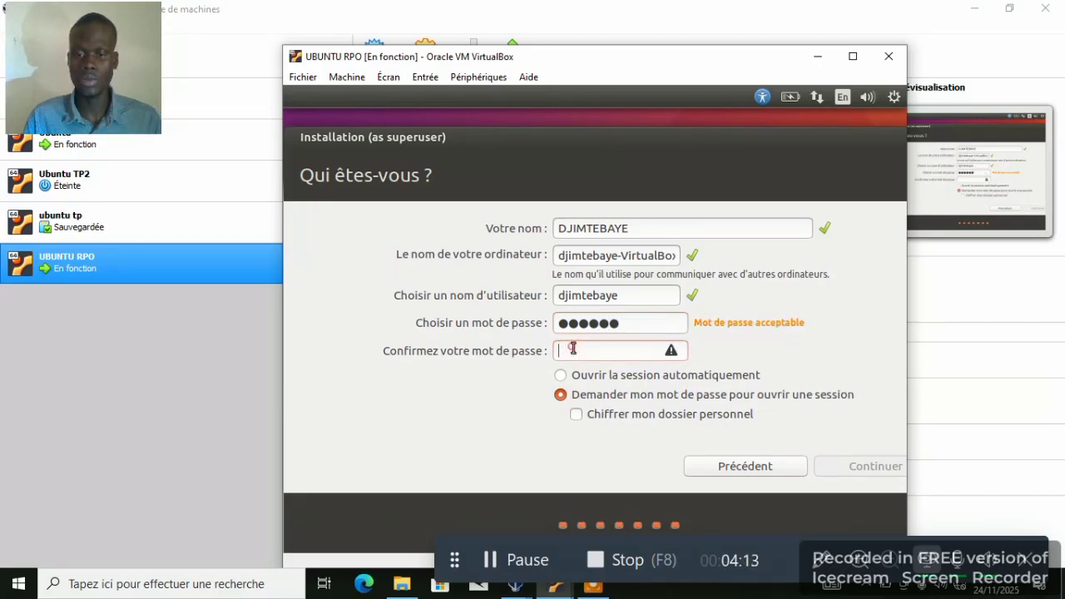
click(494, 564)
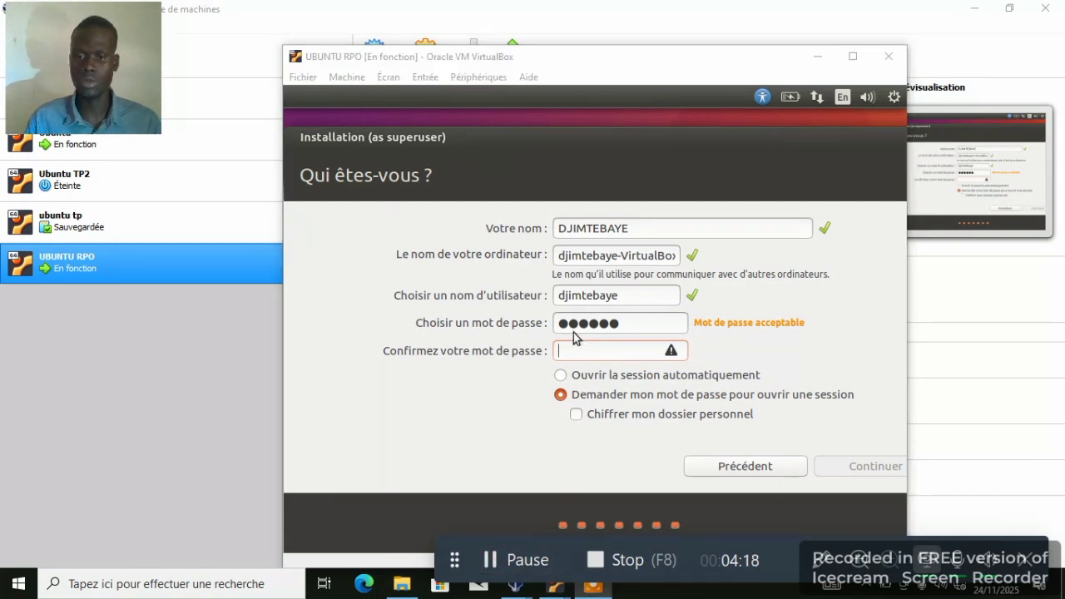
click(566, 356)
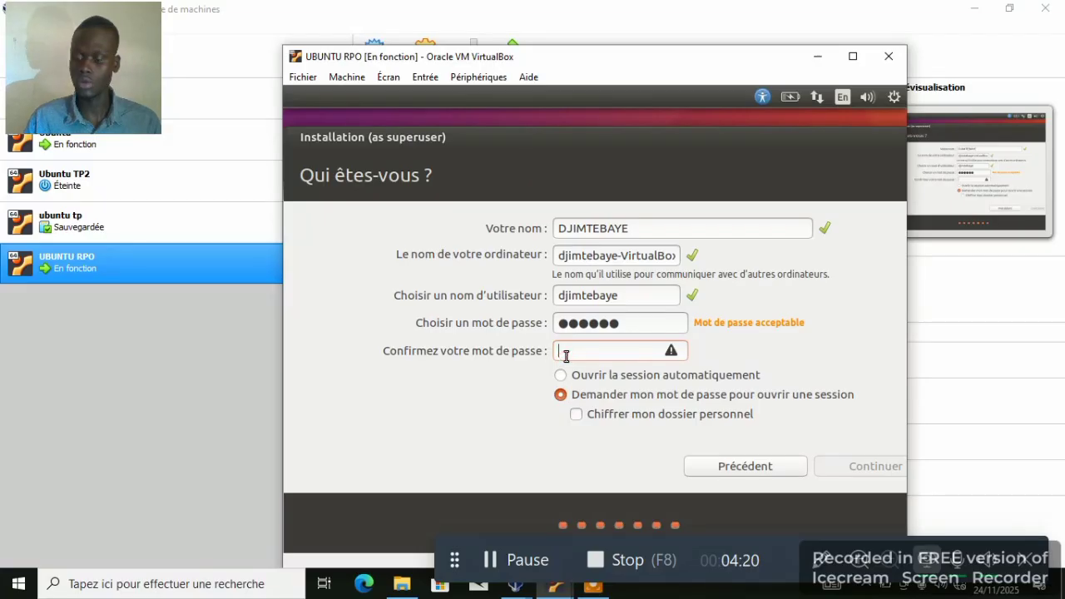
text(djimt)
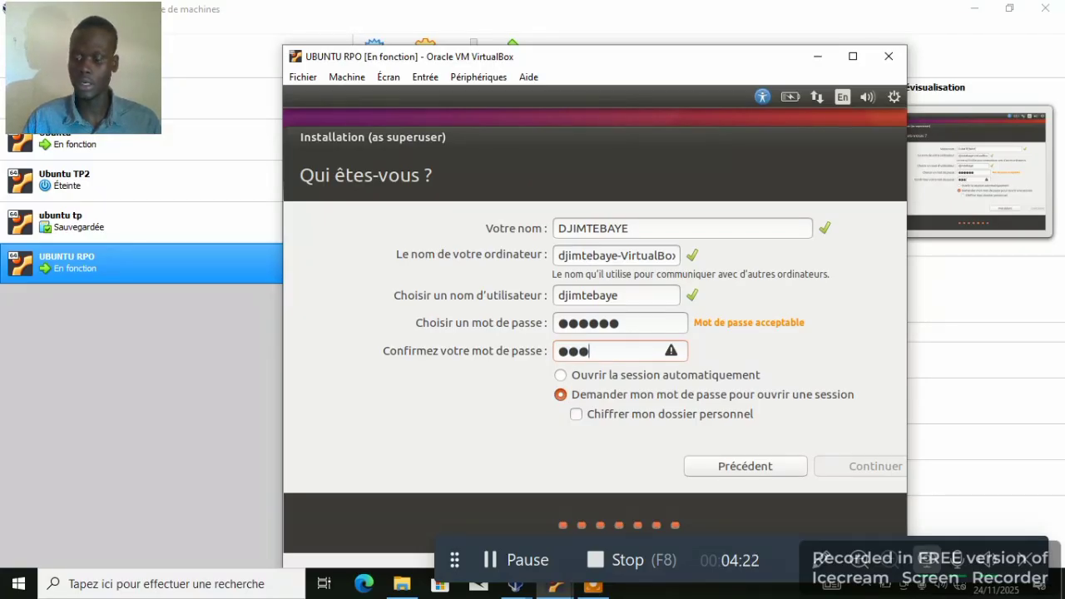
text(e)
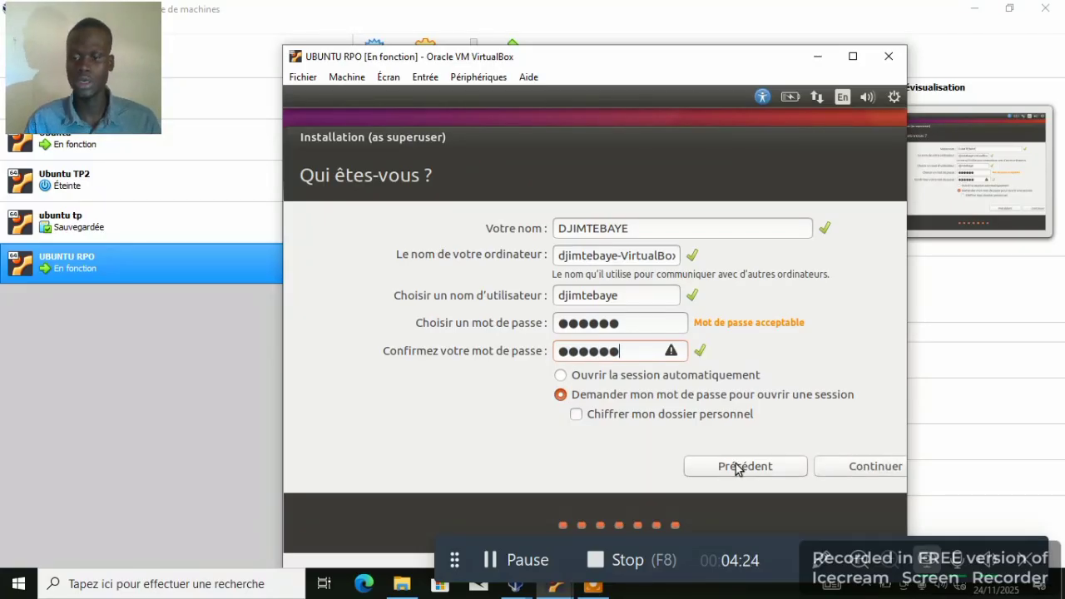
click(843, 469)
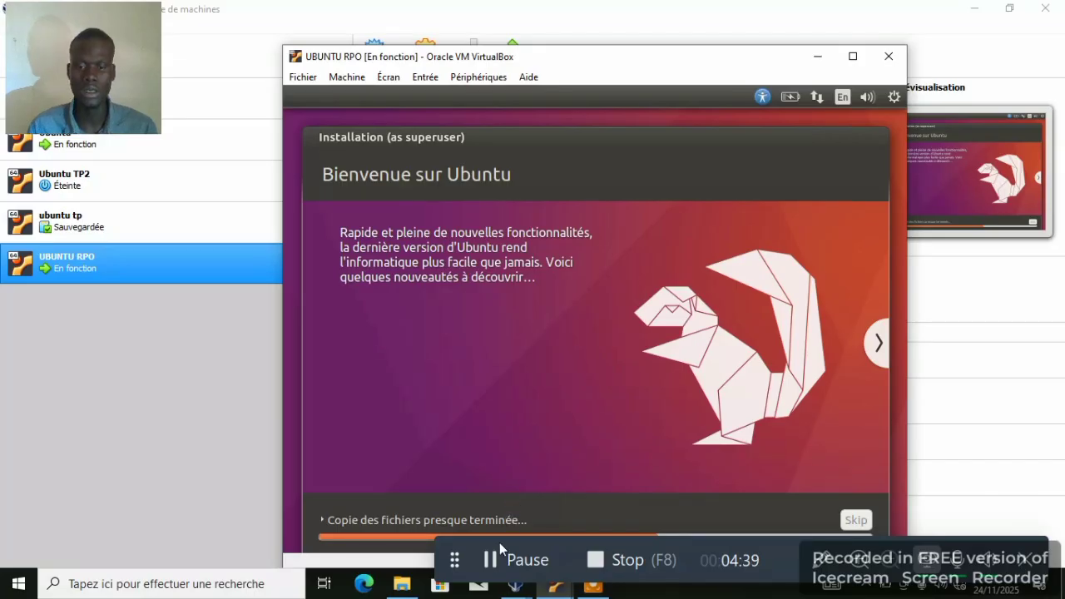
- Wait through the file copying and hardware configuration until 'Installation terminée' appears
click(493, 564)
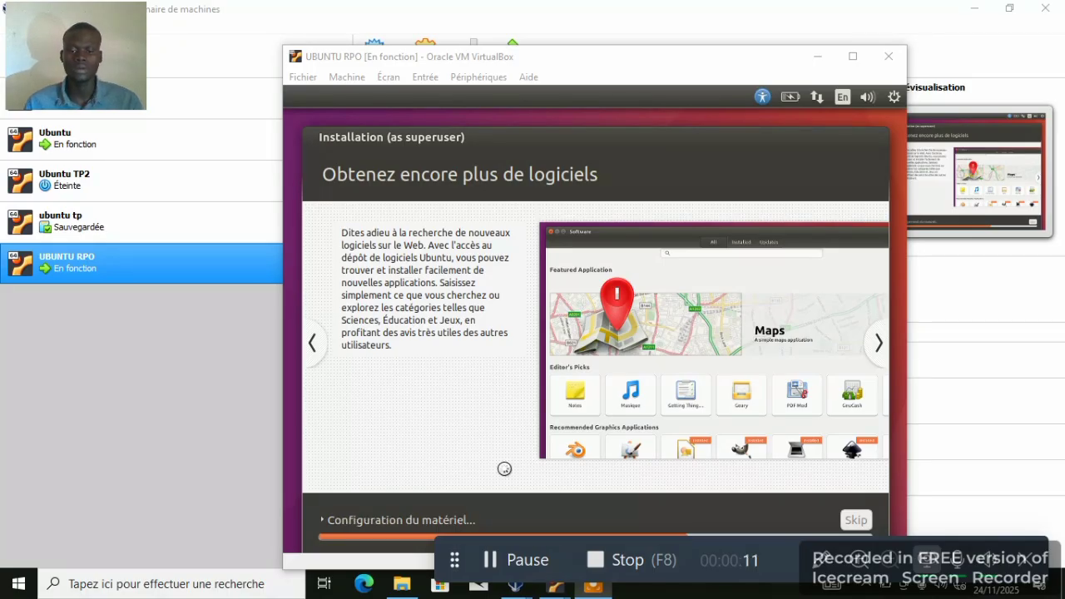
click(499, 559)
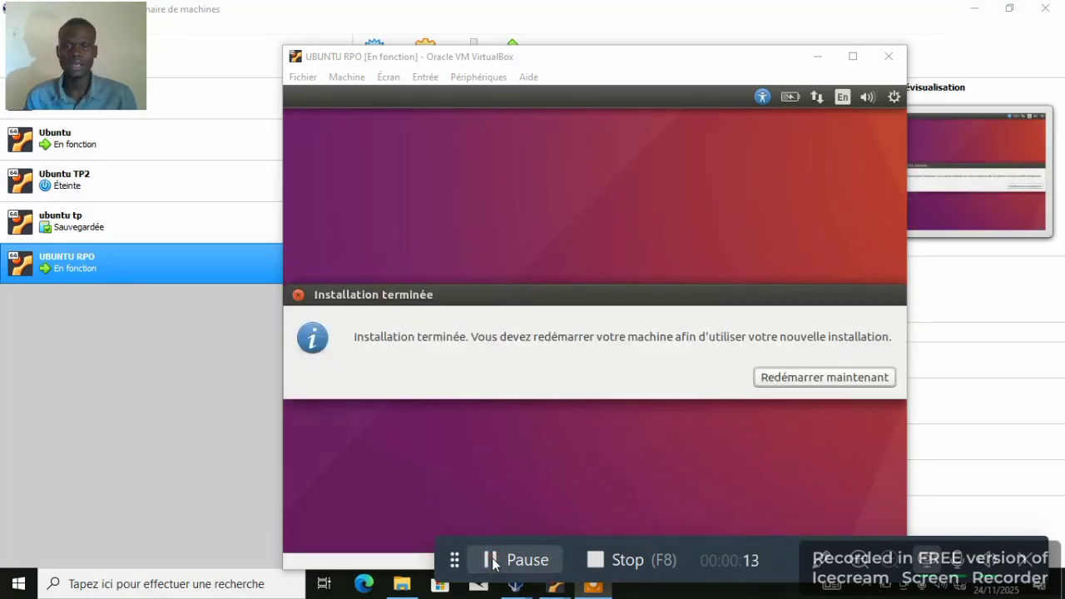
- Restart now, confirm the remove-medium prompt with Enter, and dismiss the mouse-integration notice
click(827, 378)
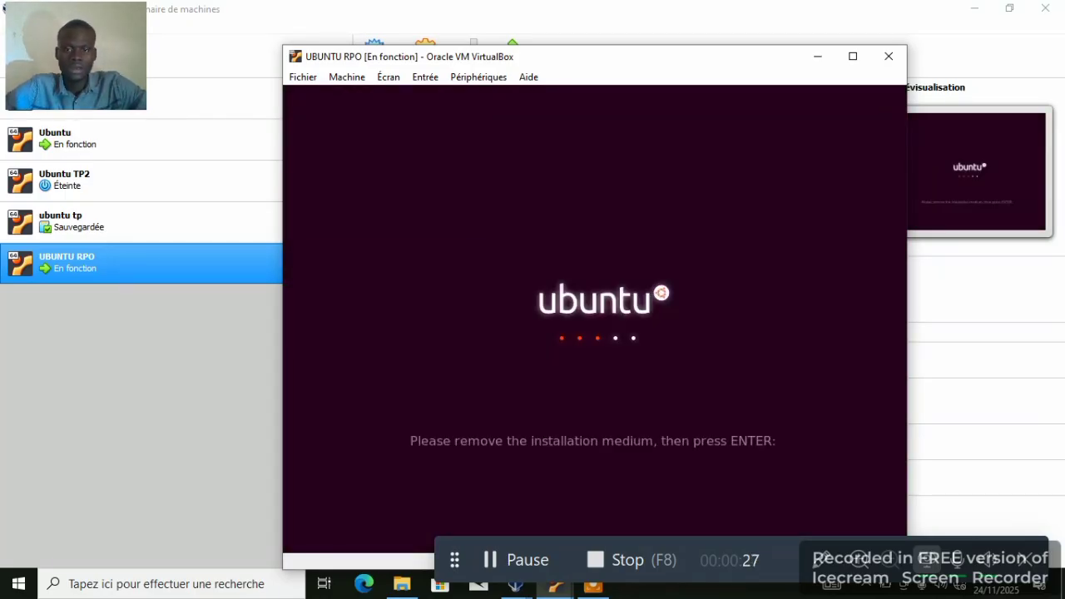
key(Return)
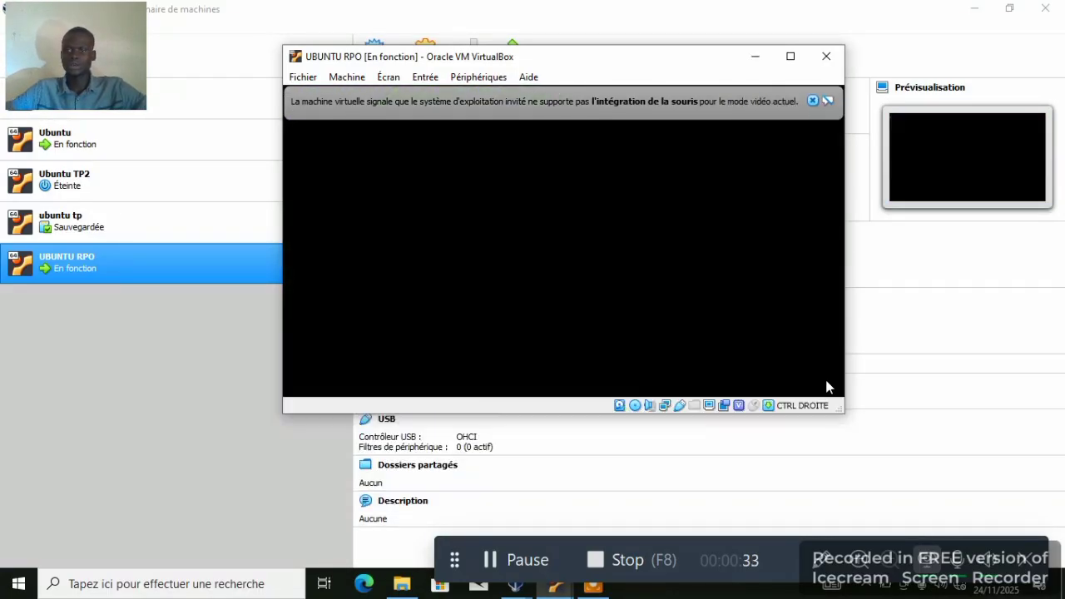
click(812, 101)
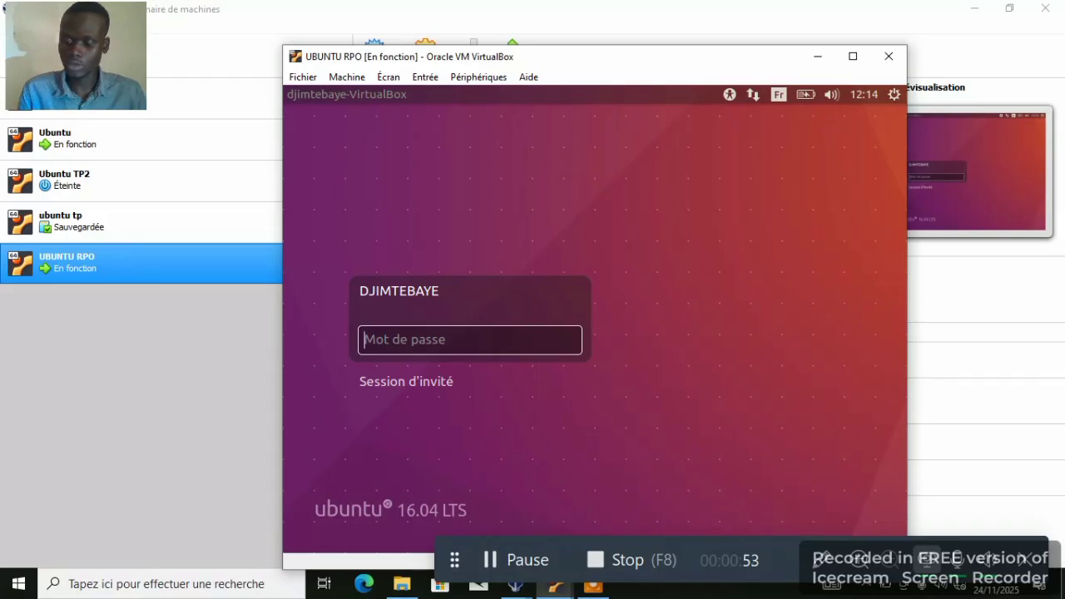
- Enter the account password in the Mot de passe field to log into the Unity desktop
text(••••)
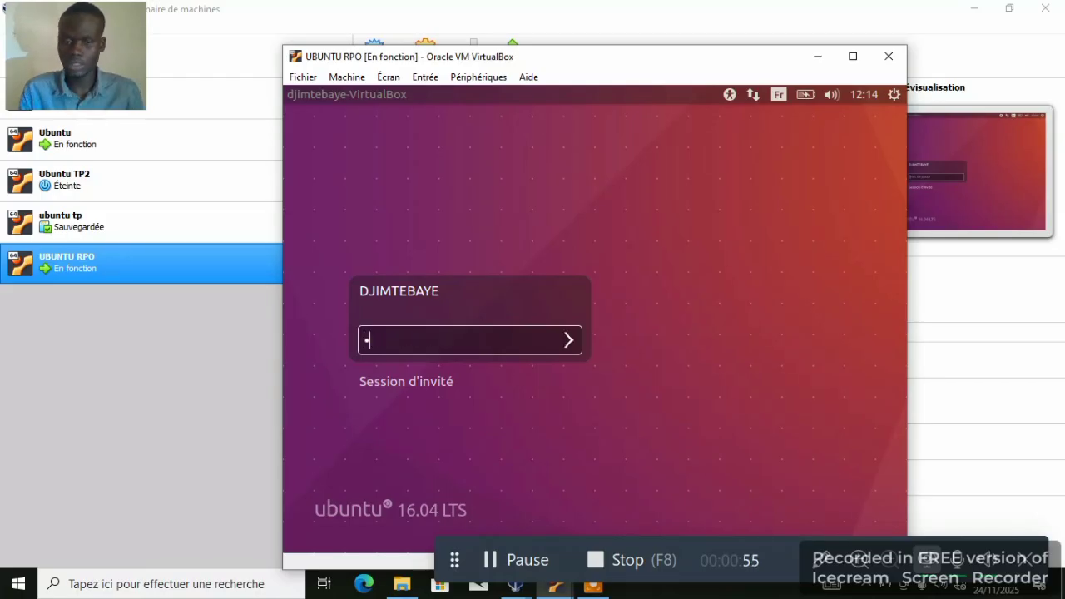
text(••)
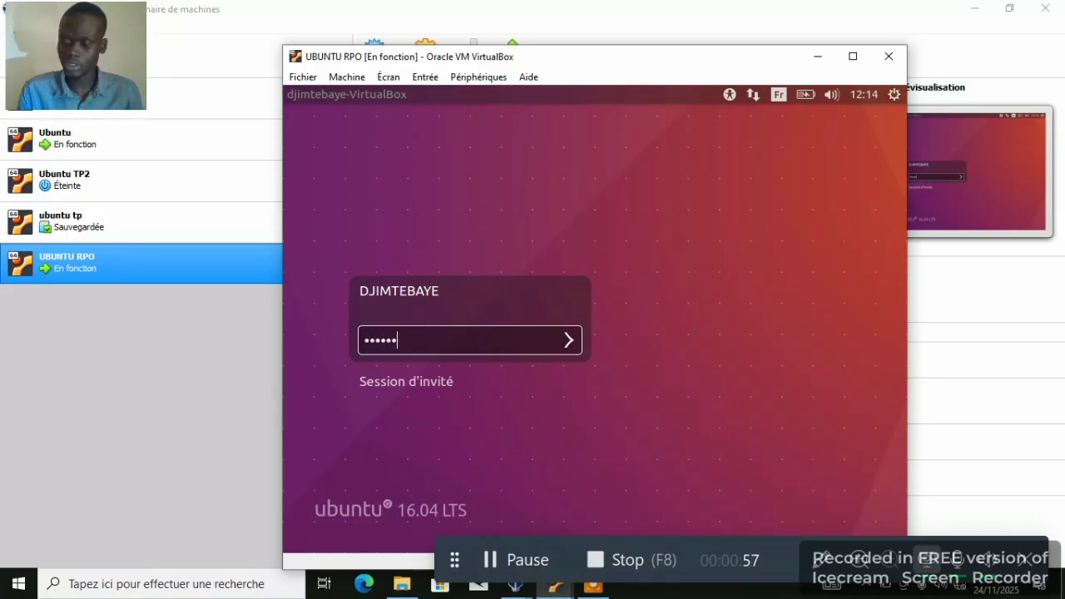
key(Return)
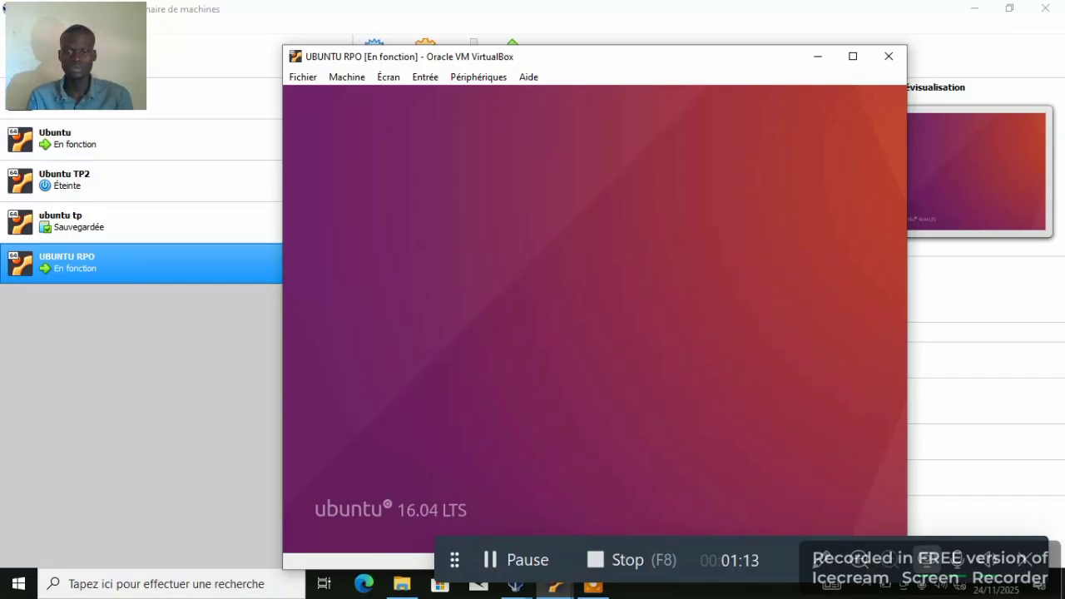
click(504, 563)
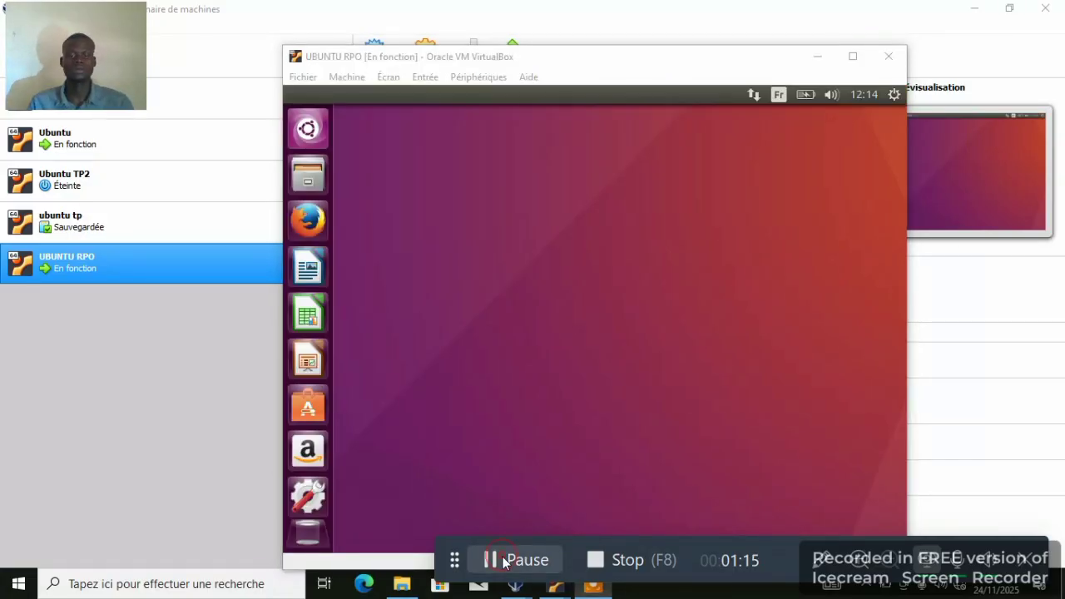